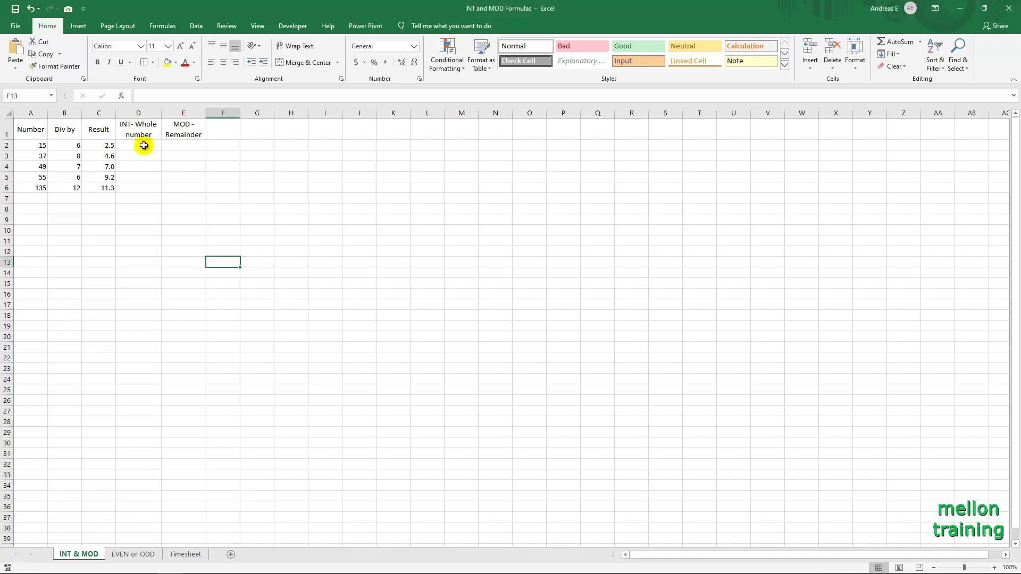
# Step: Enter =INT(C2) in D2 and fill it down to D6, giving 2, 4, 7, 9 and 11
pyautogui.click(144, 145)
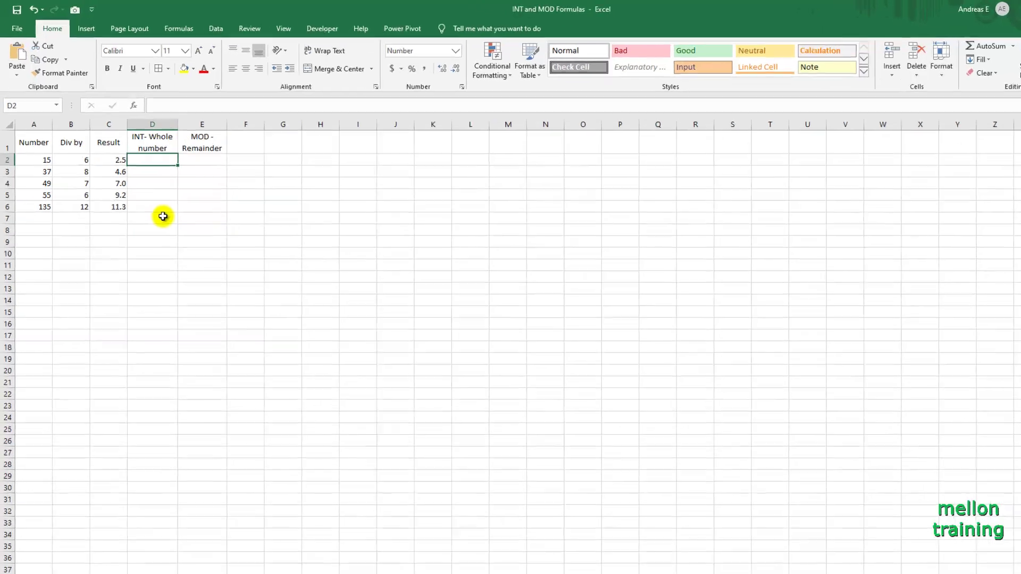
pyautogui.write('=in')
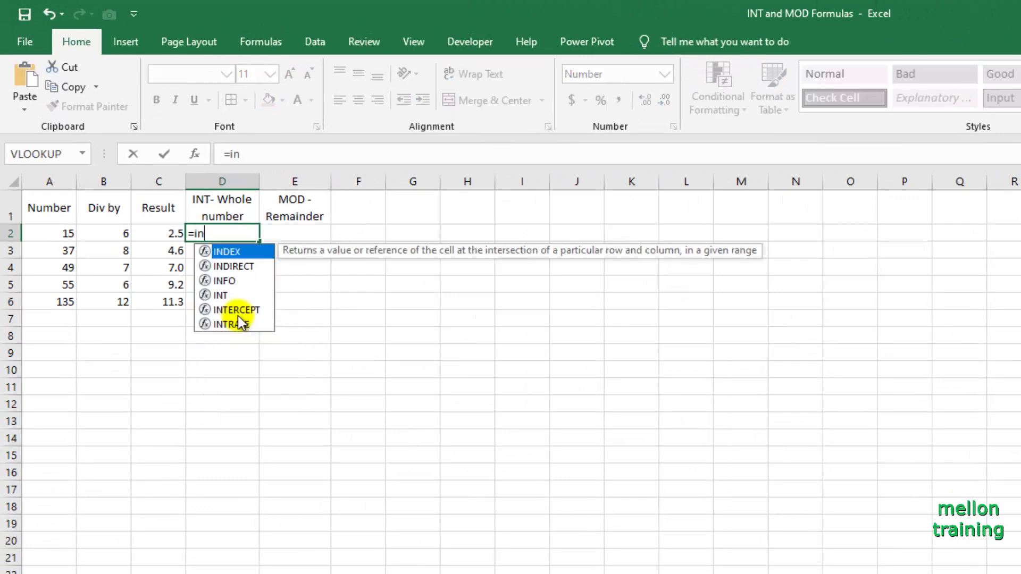
pyautogui.write('t')
pyautogui.press('Tab')
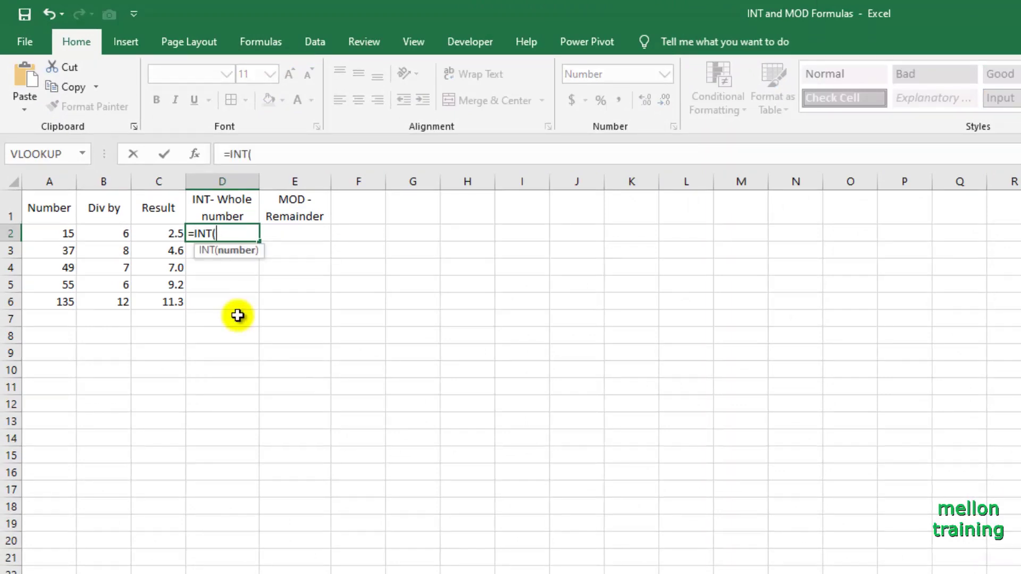
pyautogui.write('c2')
pyautogui.press('Return')
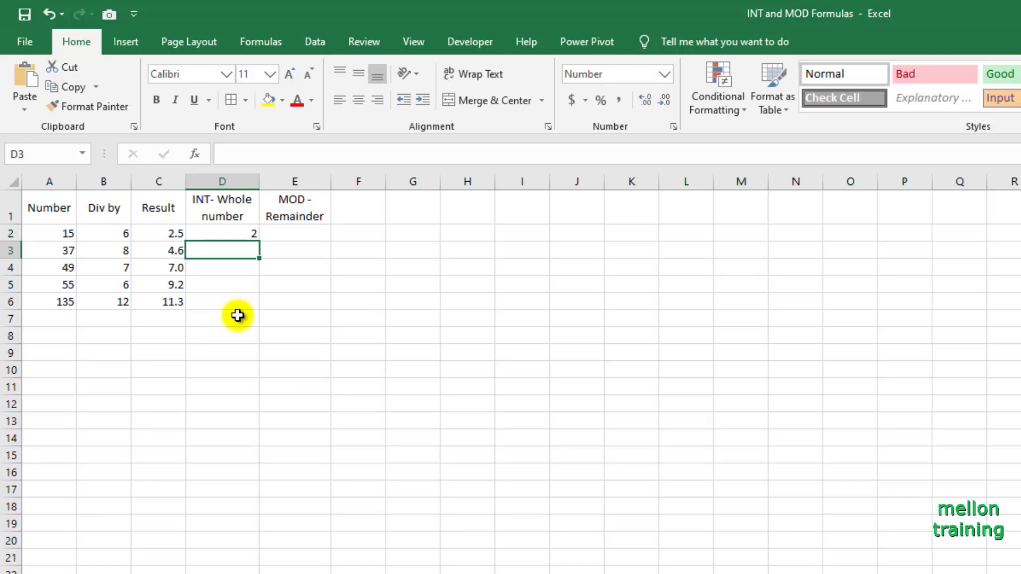
pyautogui.click(241, 231)
pyautogui.moveTo(258, 241); pyautogui.dragTo(258, 310)
pyautogui.click(229, 364)
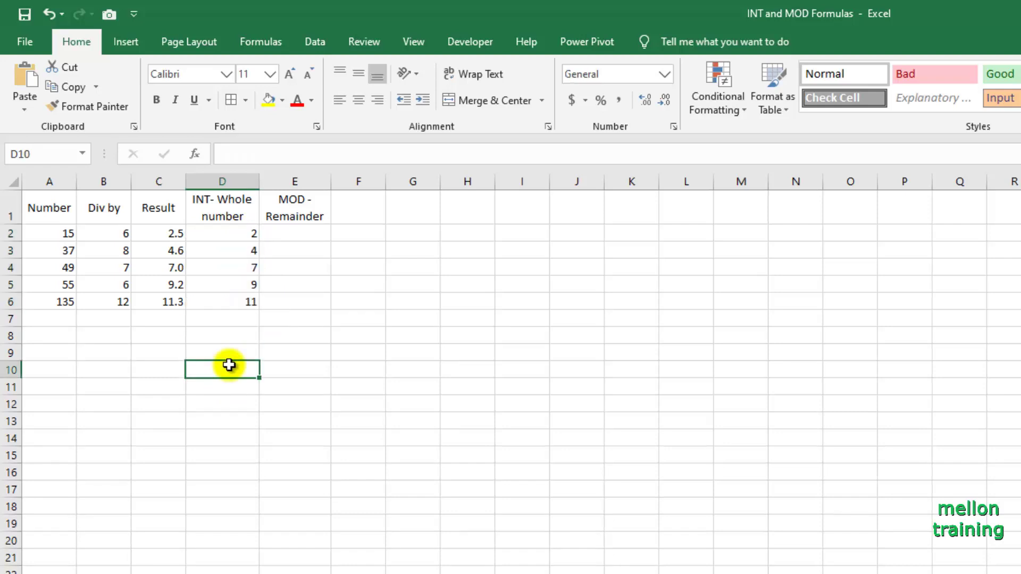
# Step: Enter =MOD(A2,B2) in E2 to get the remainder of Number divided by Div by
pyautogui.click(296, 232)
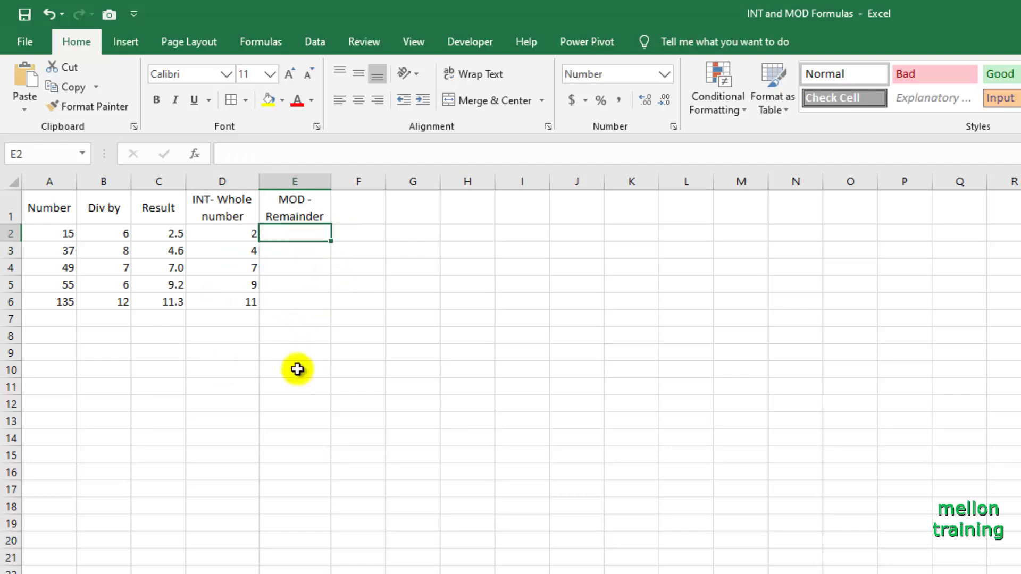
pyautogui.write('=me')
pyautogui.press('BackSpace')
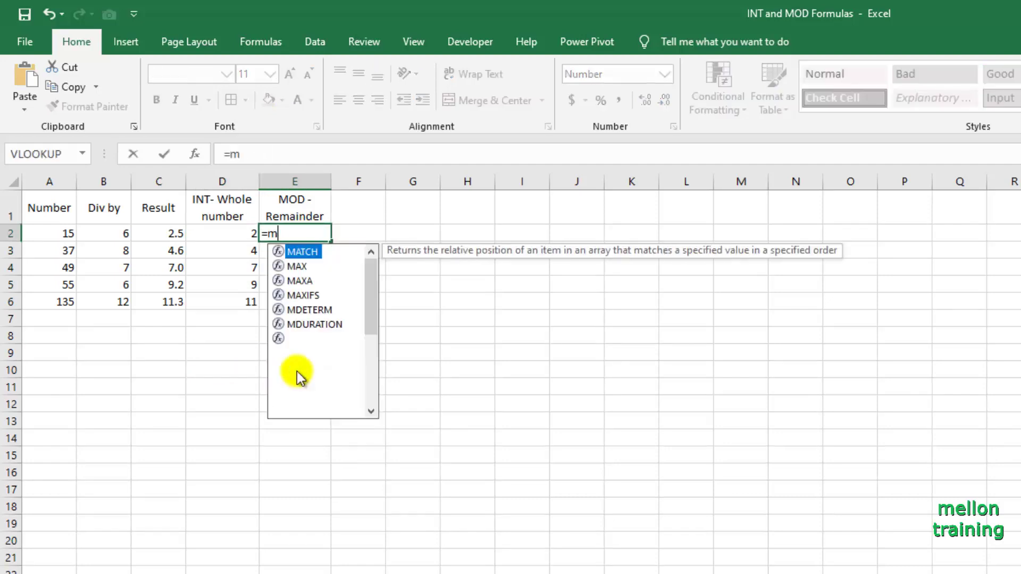
pyautogui.press('BackSpace')
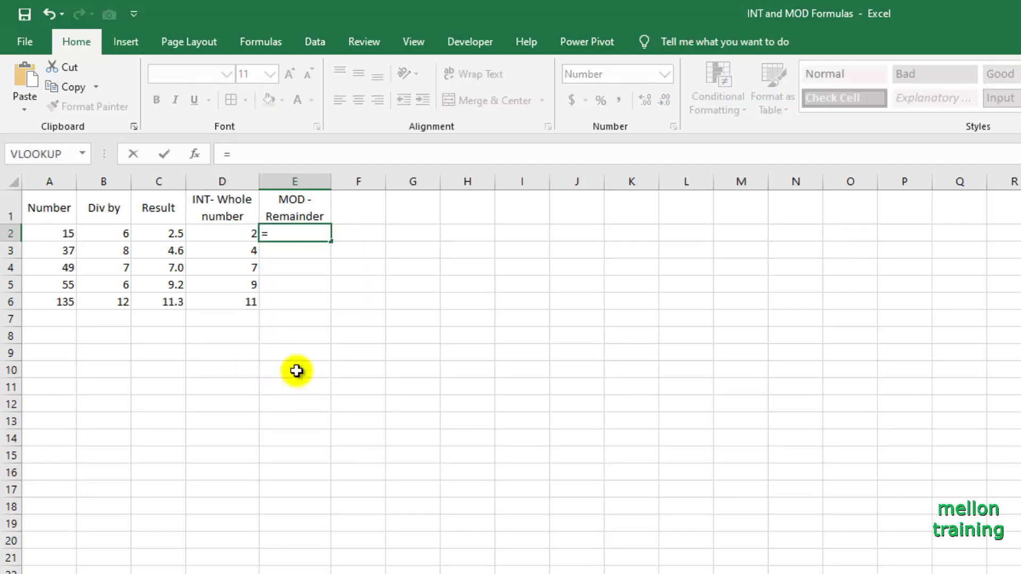
pyautogui.write('mod')
pyautogui.press('Tab')
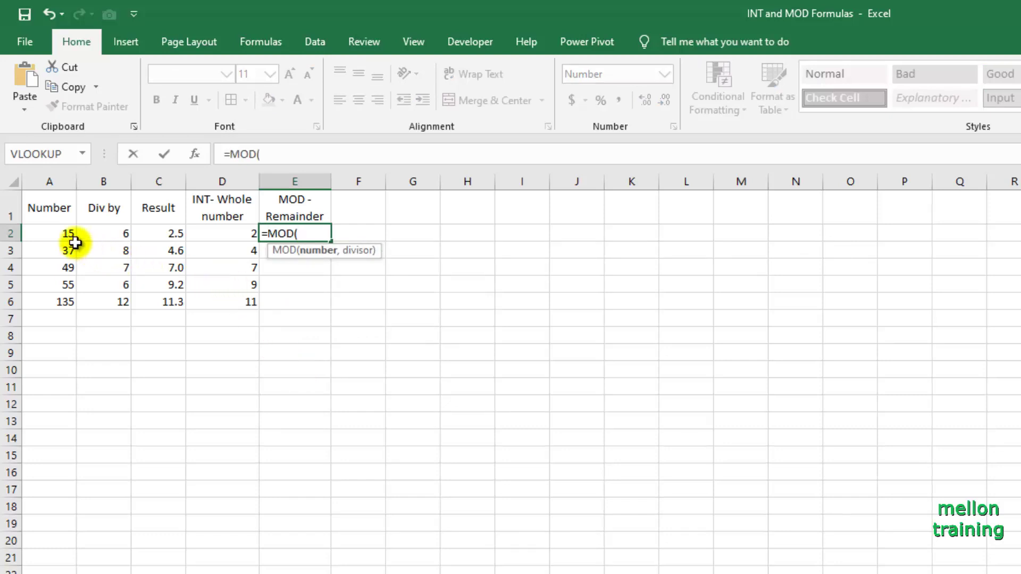
pyautogui.click(53, 232)
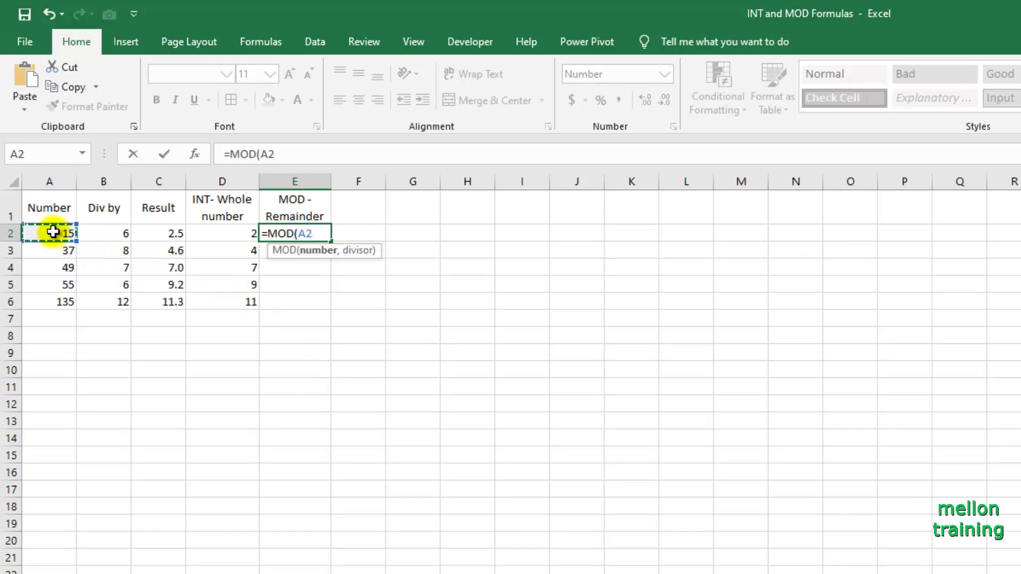
pyautogui.write(',')
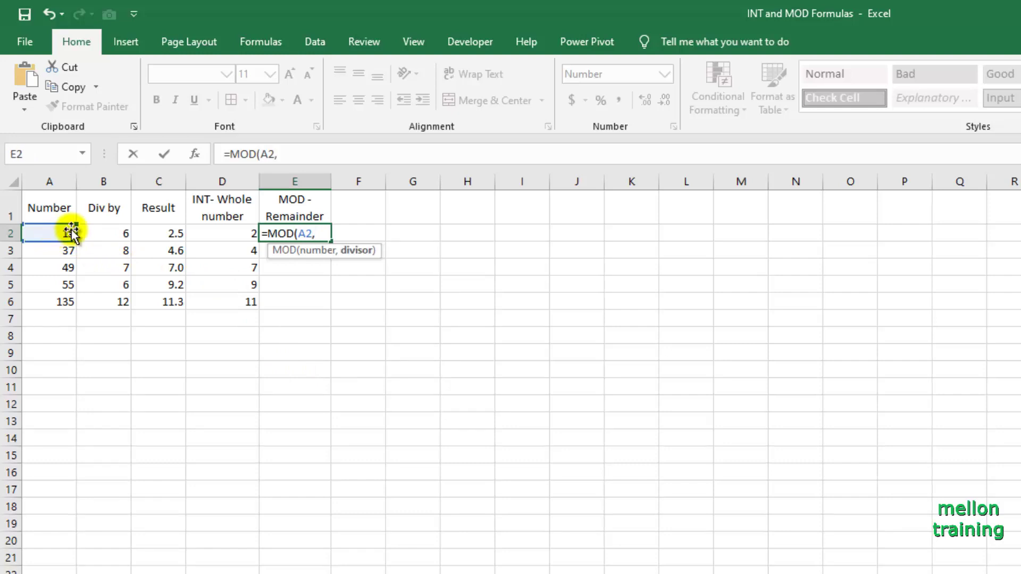
pyautogui.click(106, 233)
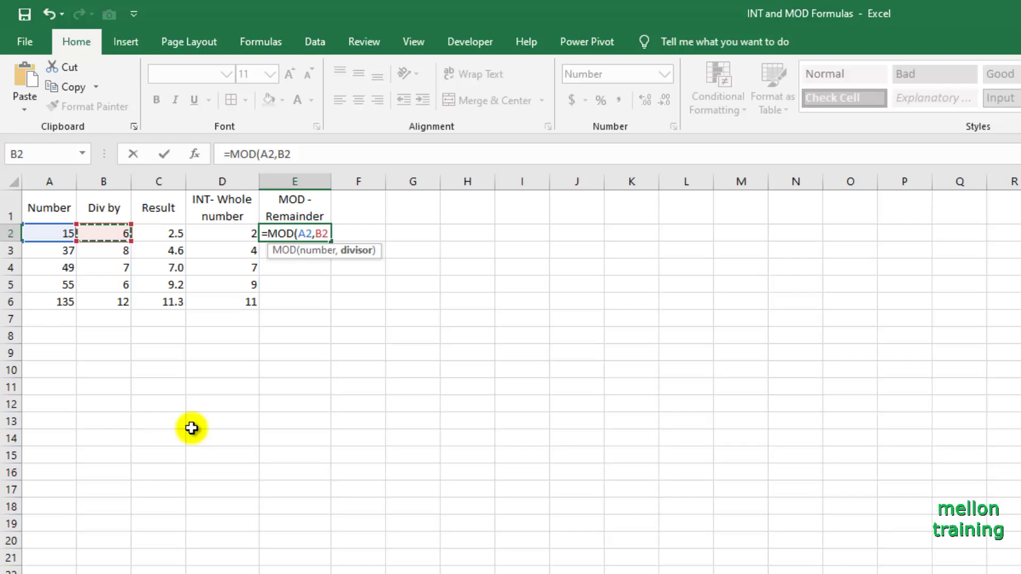
pyautogui.write(')')
pyautogui.press('Return')
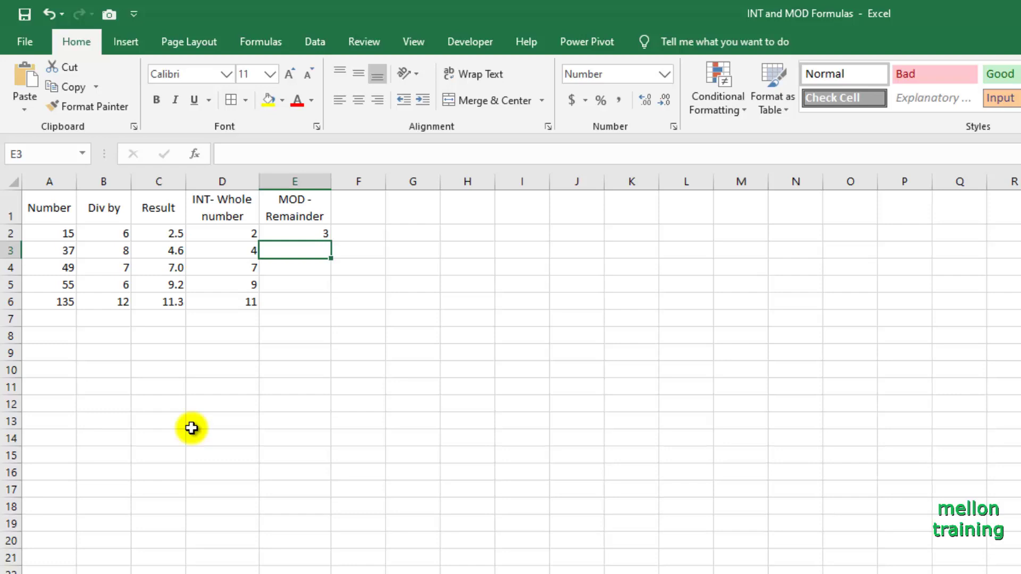
# Step: Fill the MOD formula down to E6, giving 3, 5, 0, 1 and 3
pyautogui.click(309, 233)
pyautogui.moveTo(330, 240); pyautogui.dragTo(315, 306)
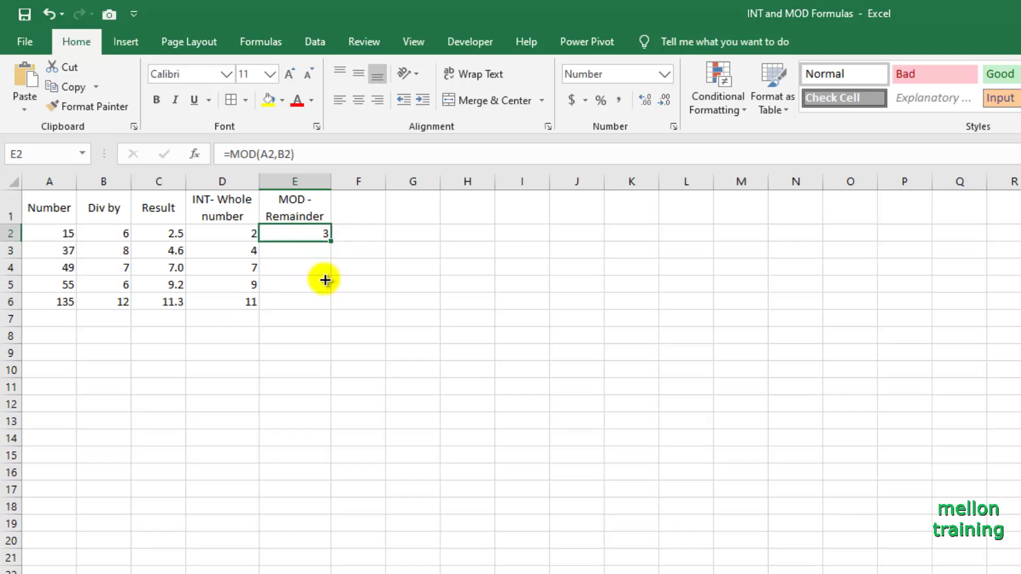
pyautogui.click(292, 336)
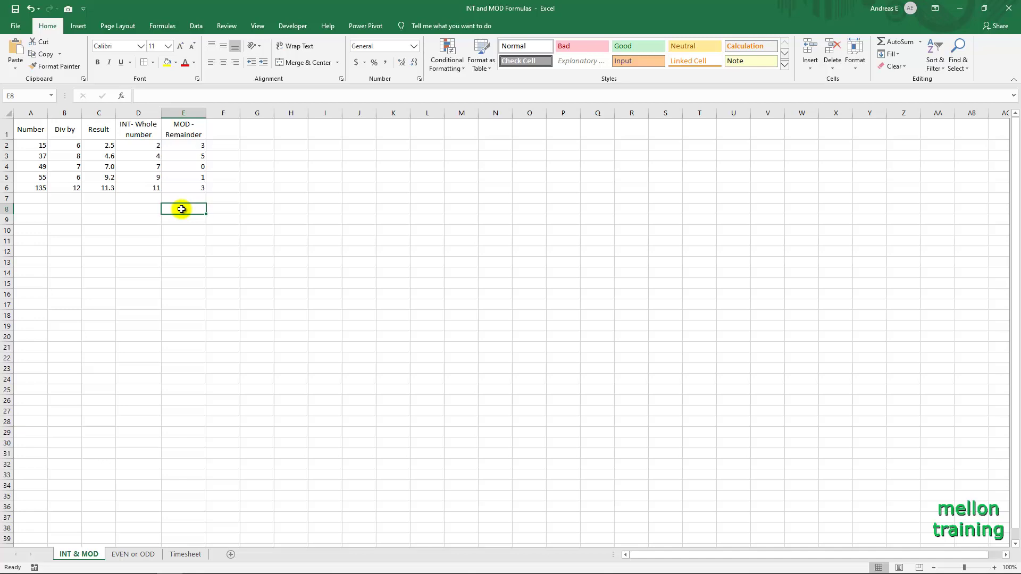
# Step: On the EVEN or ODD sheet, enter =IF(MOD(A2,2)=0,"EVEN","ODD") in B2
pyautogui.click(128, 554)
pyautogui.click(65, 135)
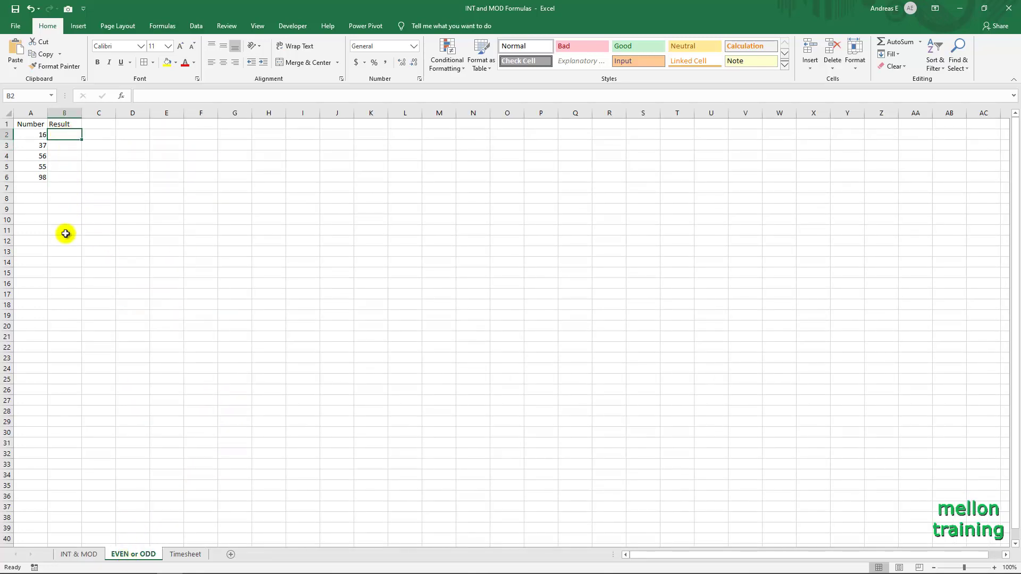
pyautogui.write('=IF(')
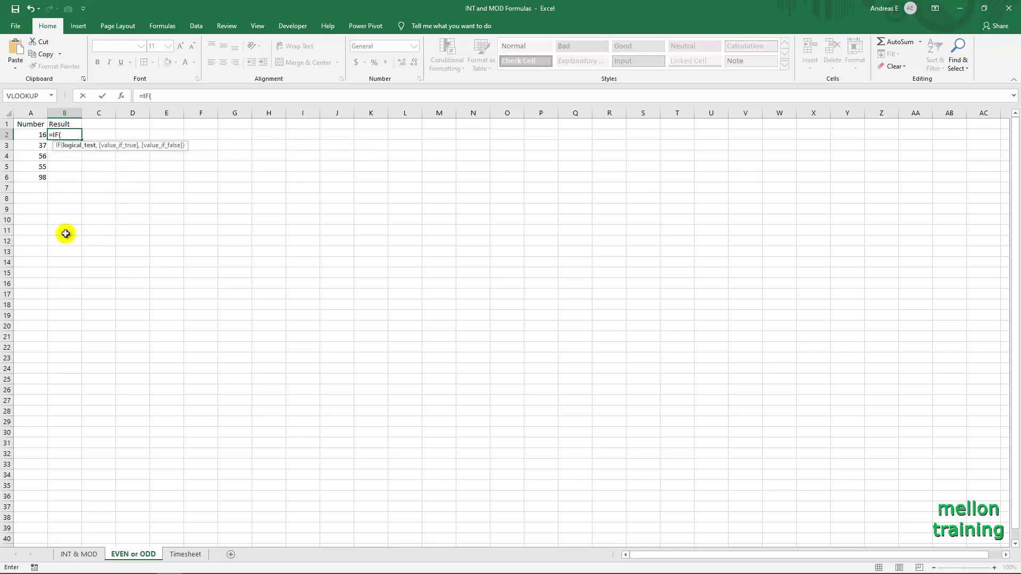
pyautogui.write('mod')
pyautogui.press('Tab')
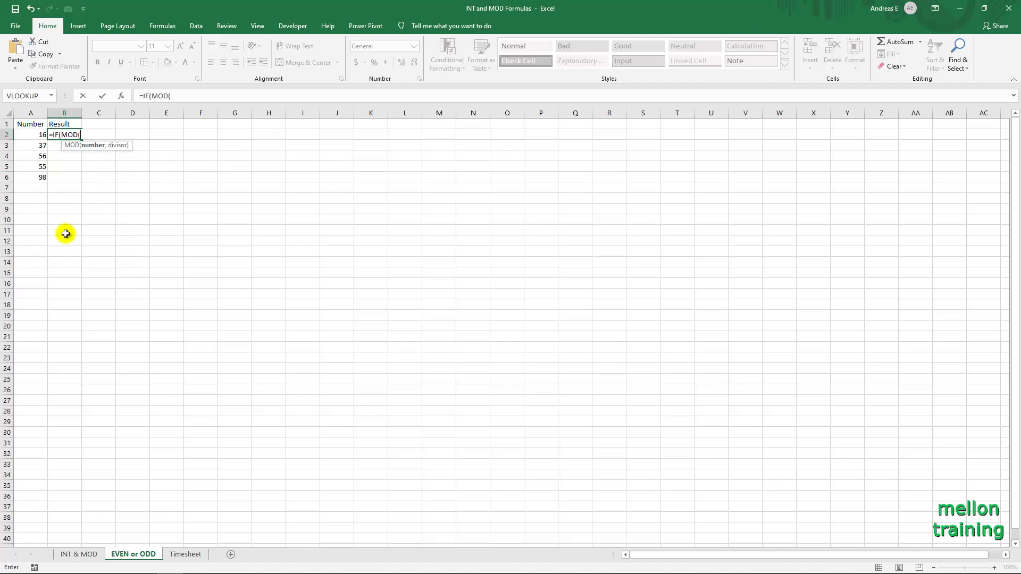
pyautogui.write('a2,2')
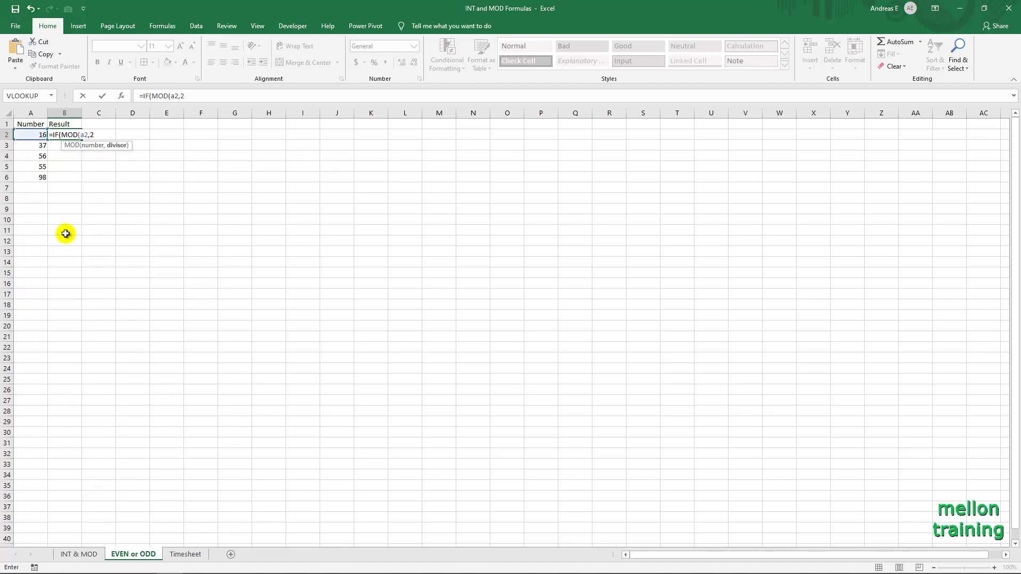
pyautogui.write(')=0')
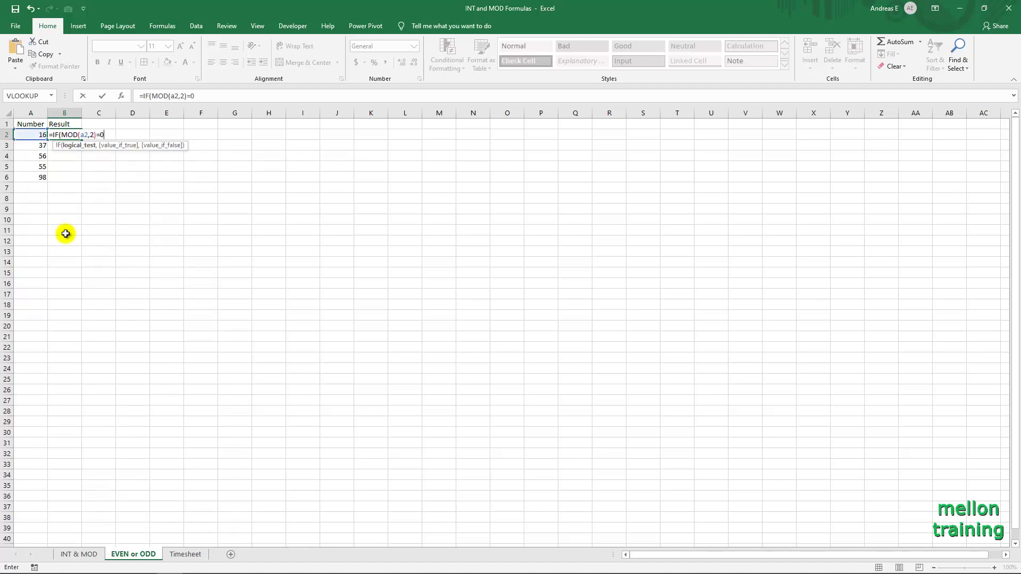
pyautogui.write(',"')
pyautogui.write('EVEN')
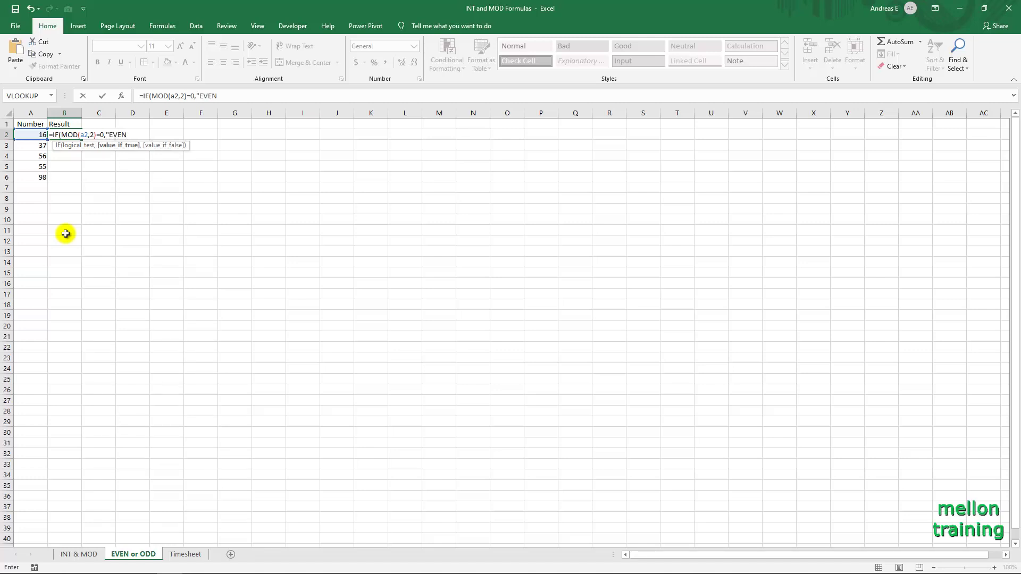
pyautogui.write('","')
pyautogui.write('ODD')
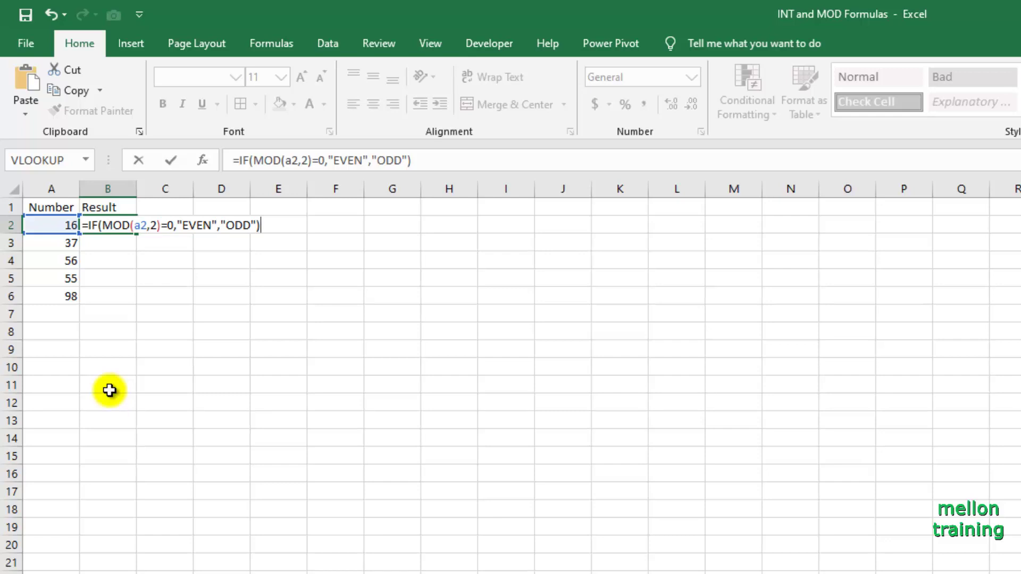
pyautogui.press('Return')
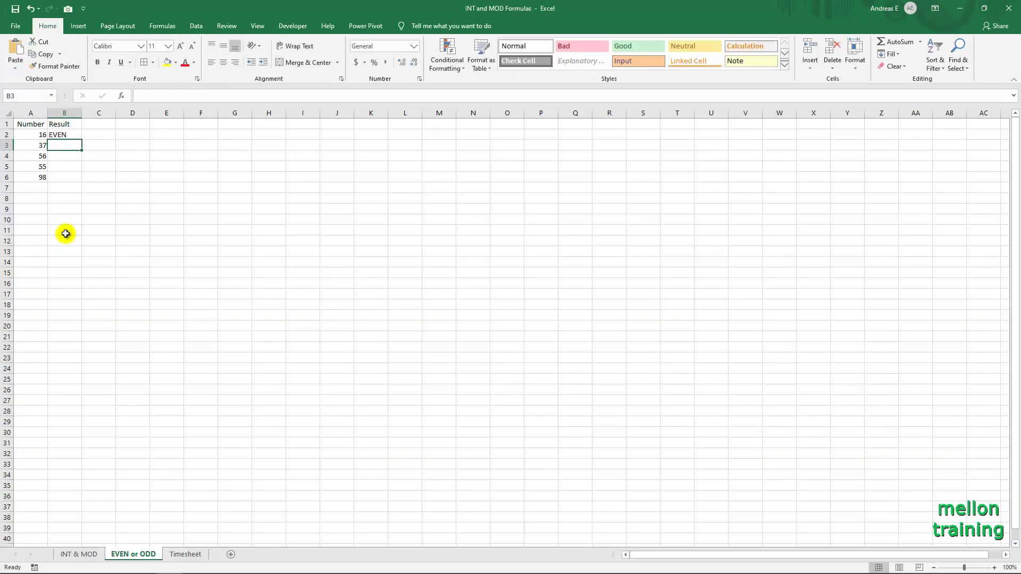
# Step: Fill the parity formula down to B6, labelling EVEN, ODD, EVEN, ODD, EVEN
pyautogui.click(74, 135)
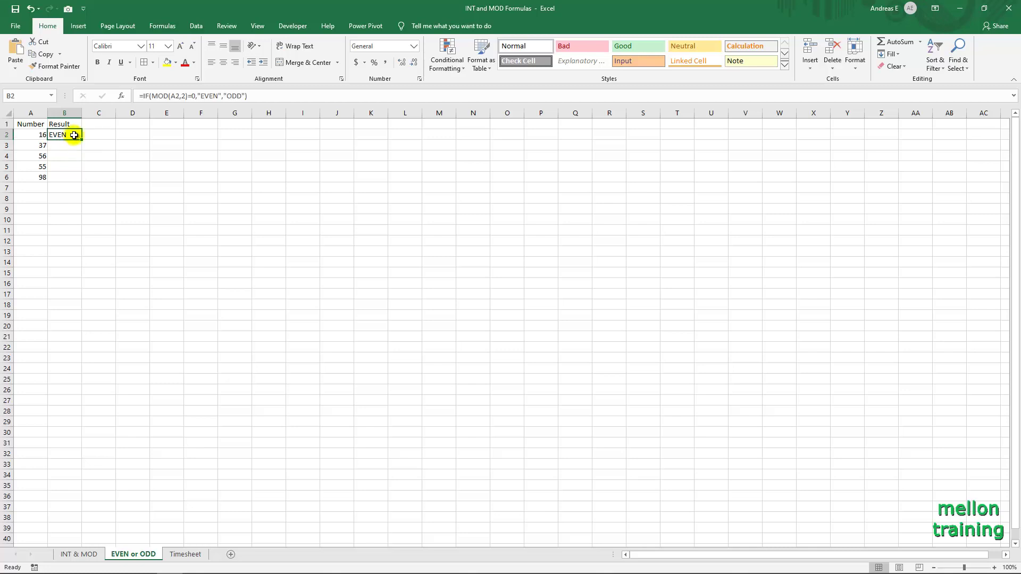
pyautogui.moveTo(84, 142); pyautogui.dragTo(75, 178)
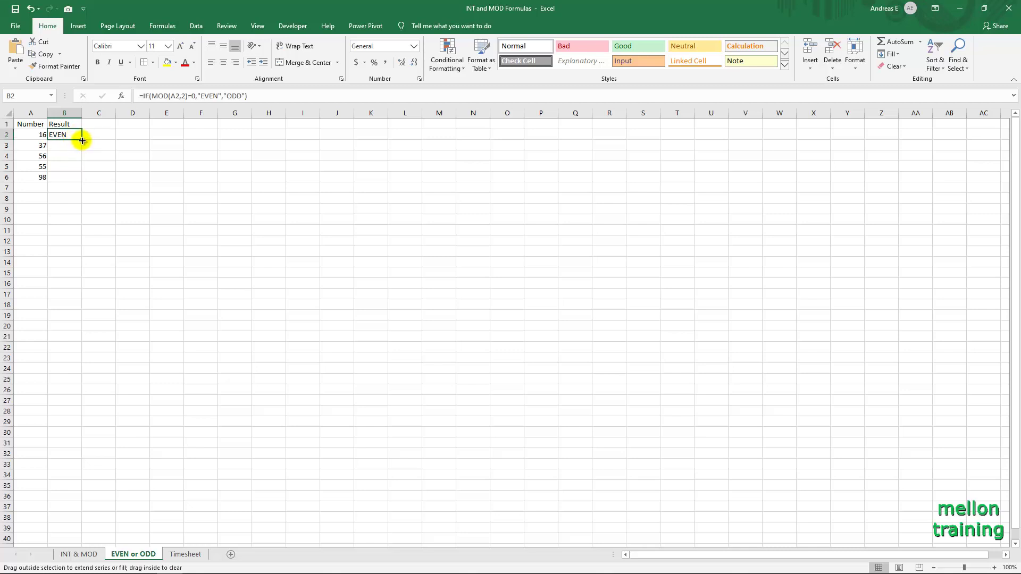
pyautogui.click(64, 221)
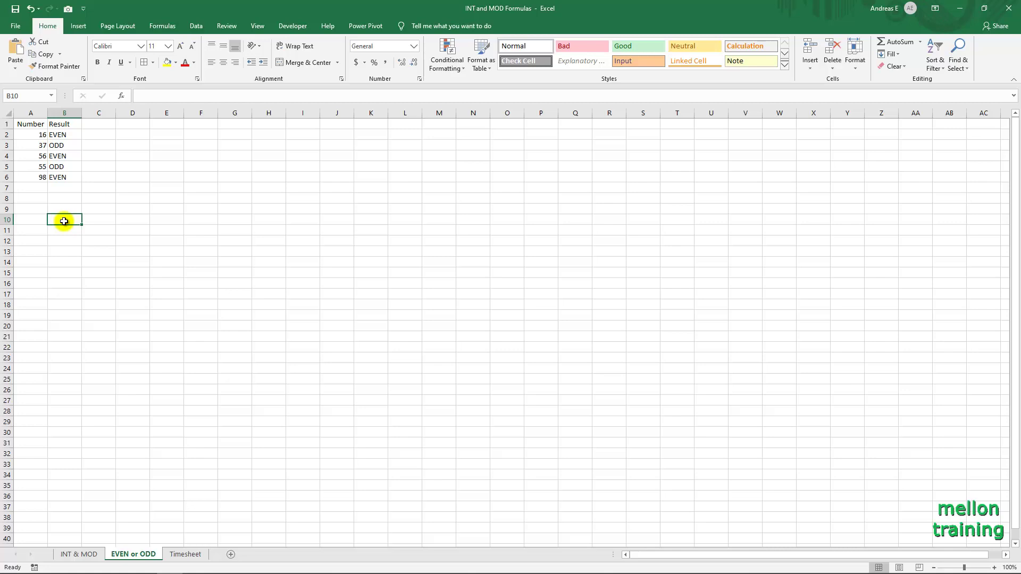
pyautogui.click(186, 554)
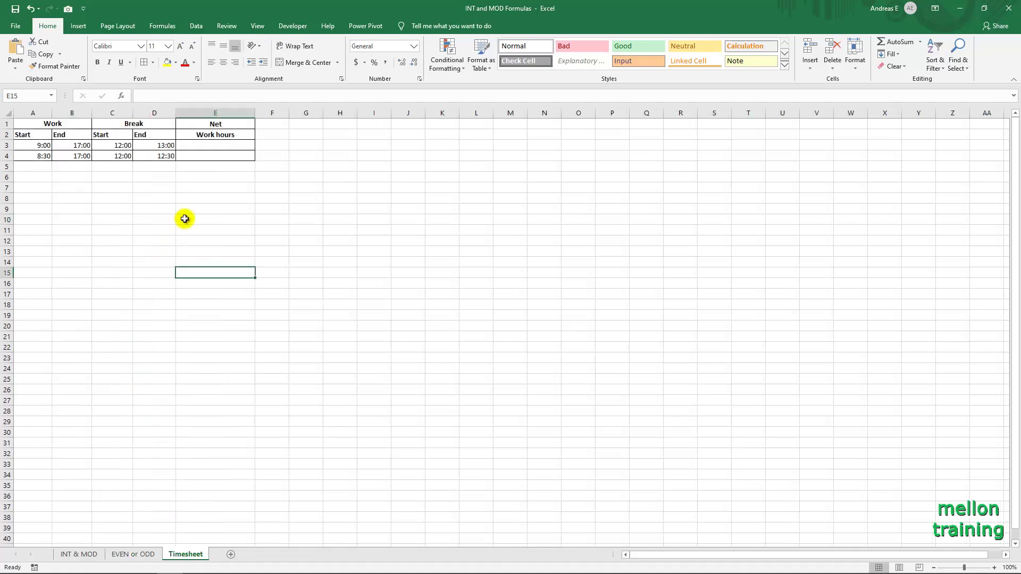
pyautogui.click(218, 146)
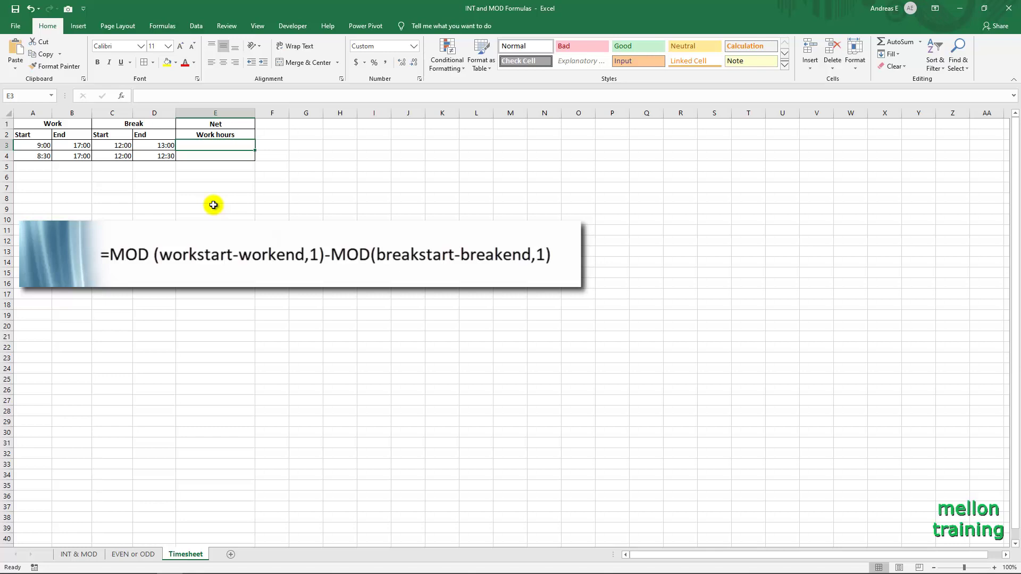
# Step: Enter =MOD(B3-A3,1)-MOD(D3-C3,1) in E3, giving 7:00 net work hours
pyautogui.write('=mod(')
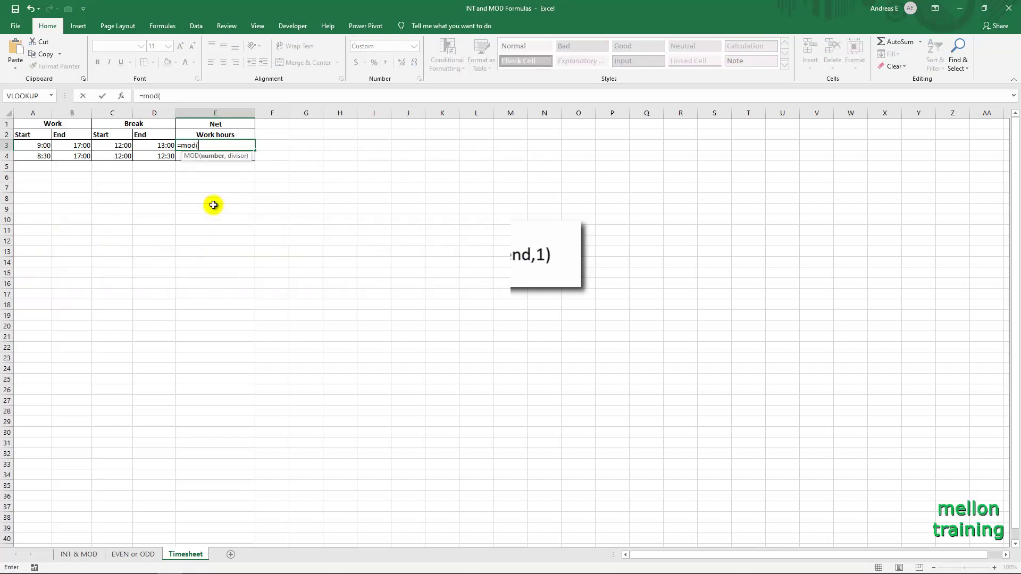
pyautogui.write('b')
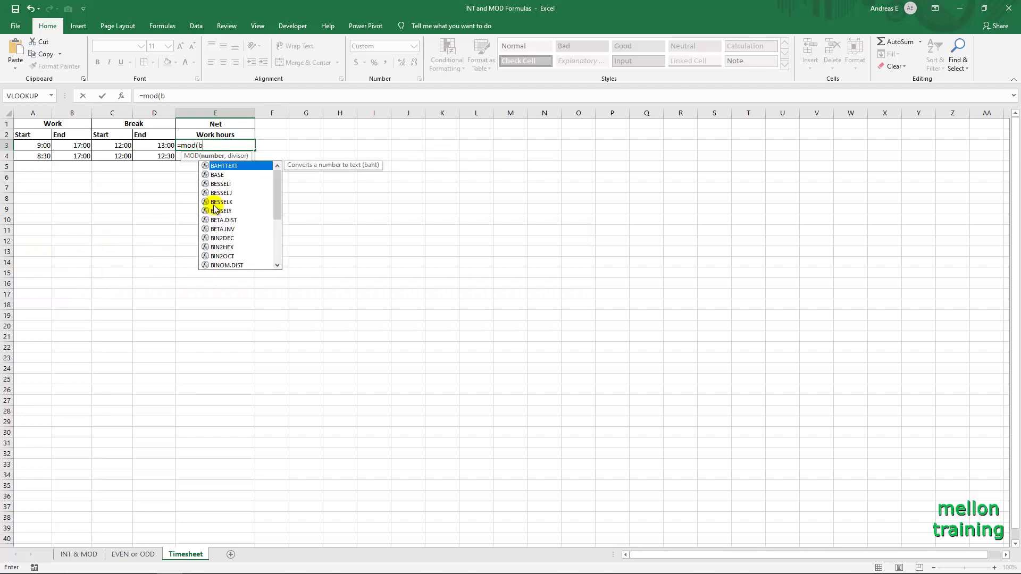
pyautogui.write('3-a3')
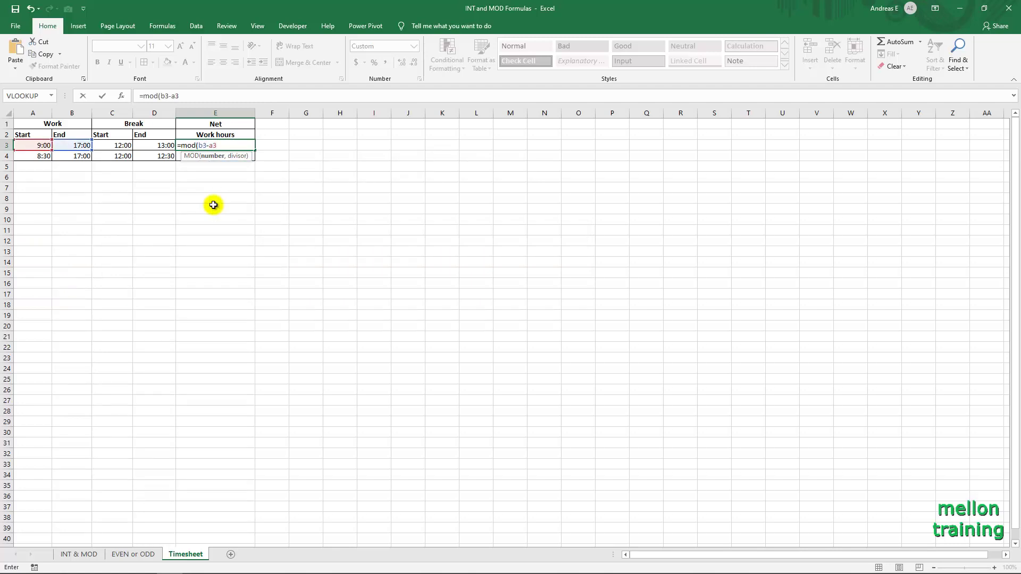
pyautogui.write(',1')
pyautogui.write(')mo')
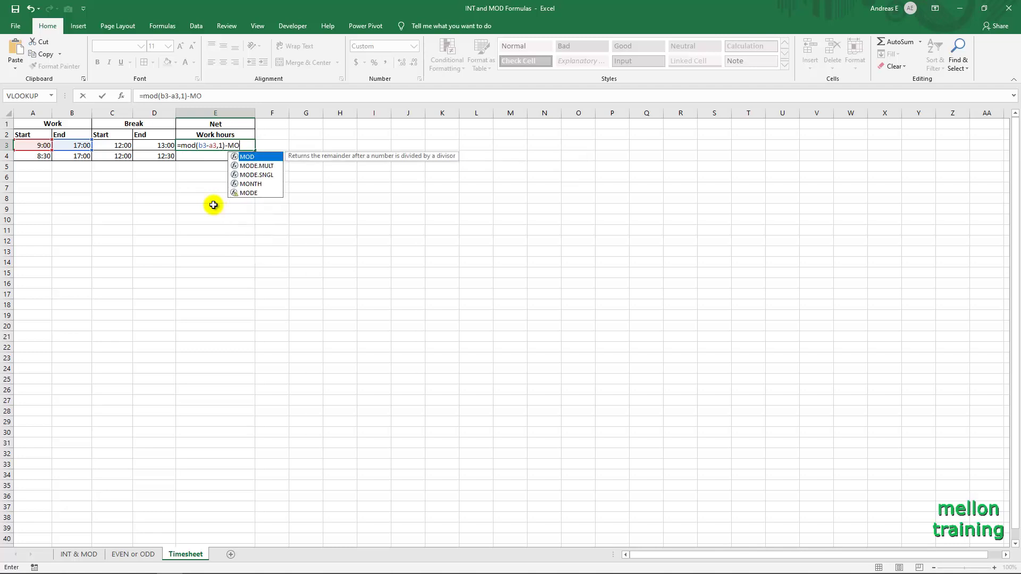
pyautogui.write('d')
pyautogui.press('Tab')
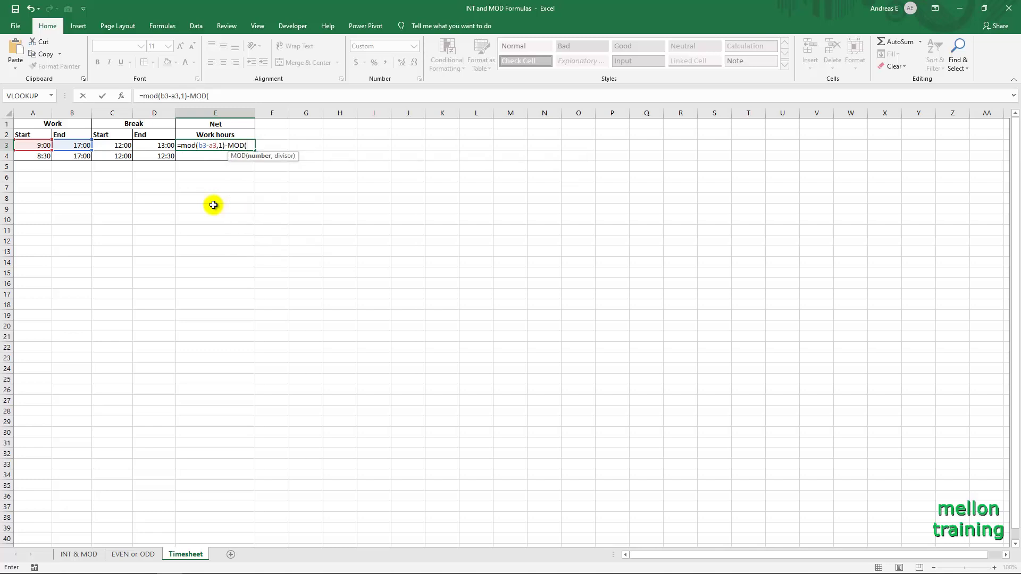
pyautogui.write('d3-')
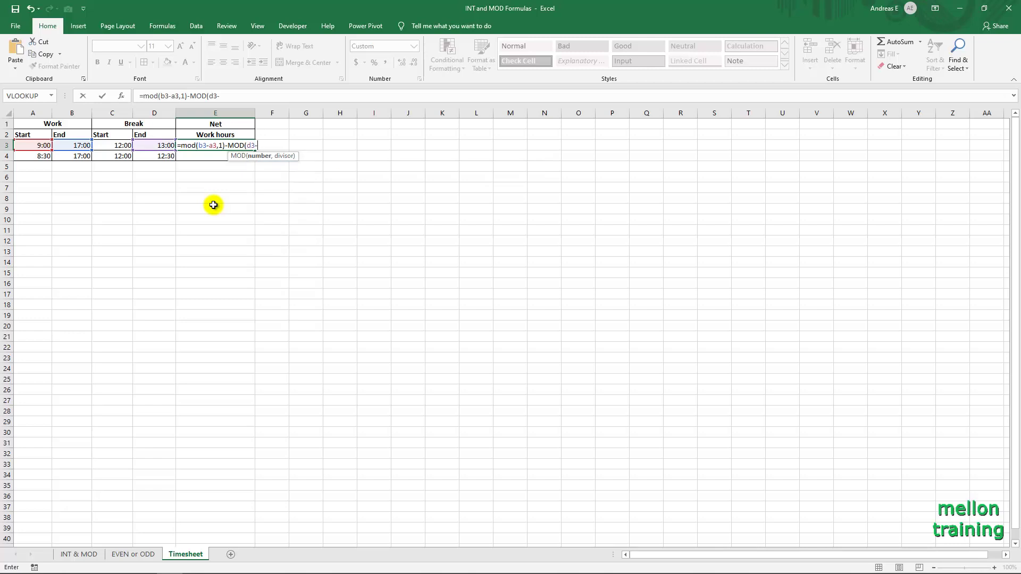
pyautogui.write('c3,1')
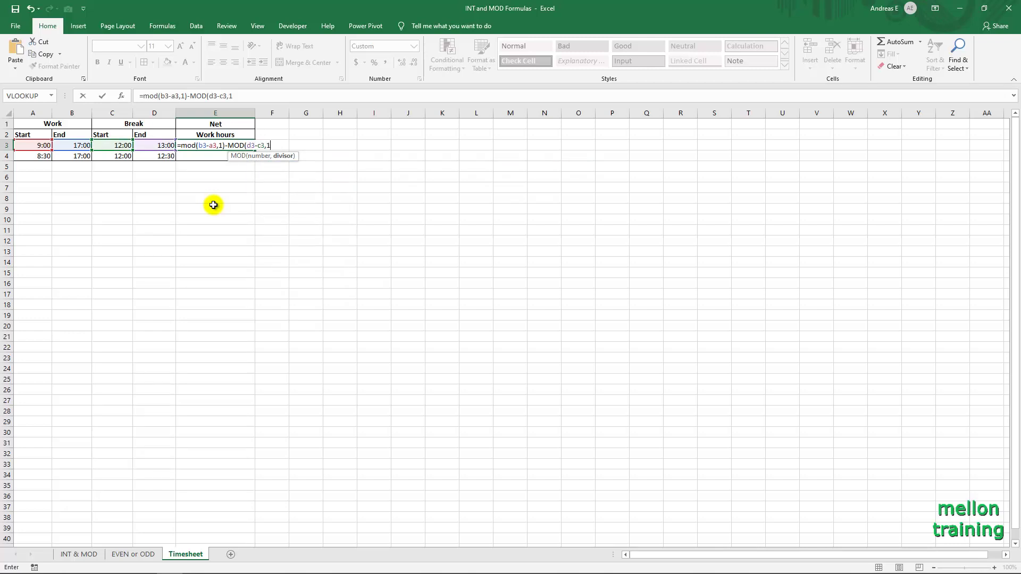
pyautogui.write(')')
pyautogui.press('Return')
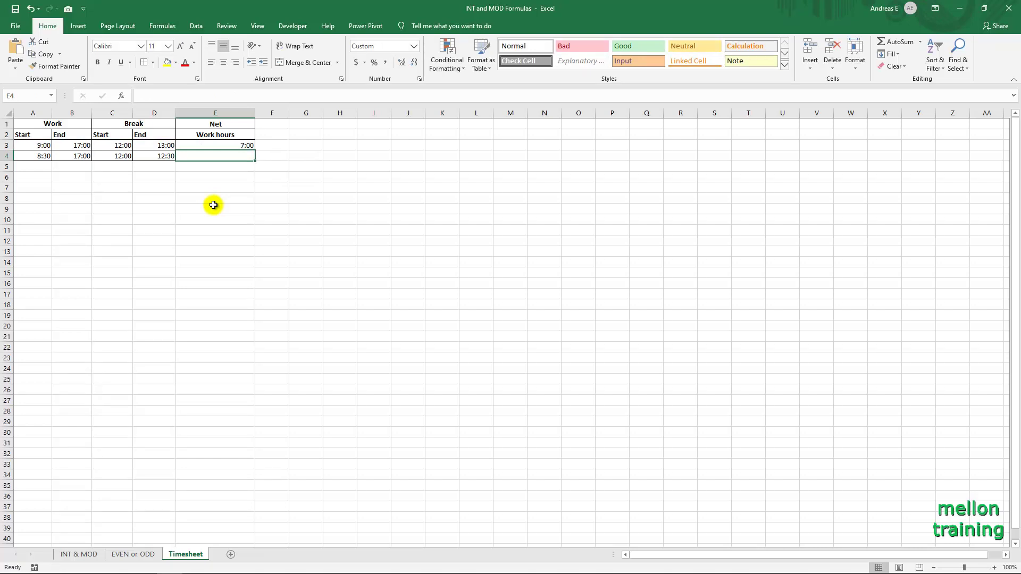
# Step: Fill the net work hours formula from E3 down to E4, giving 8:00
pyautogui.click(239, 145)
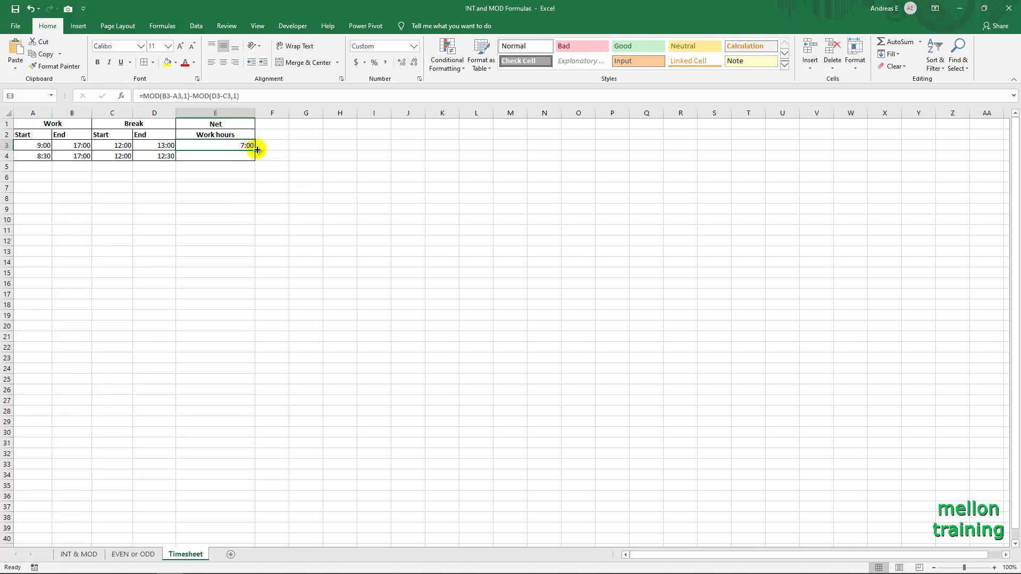
pyautogui.moveTo(254, 157); pyautogui.dragTo(255, 158)
pyautogui.click(219, 201)
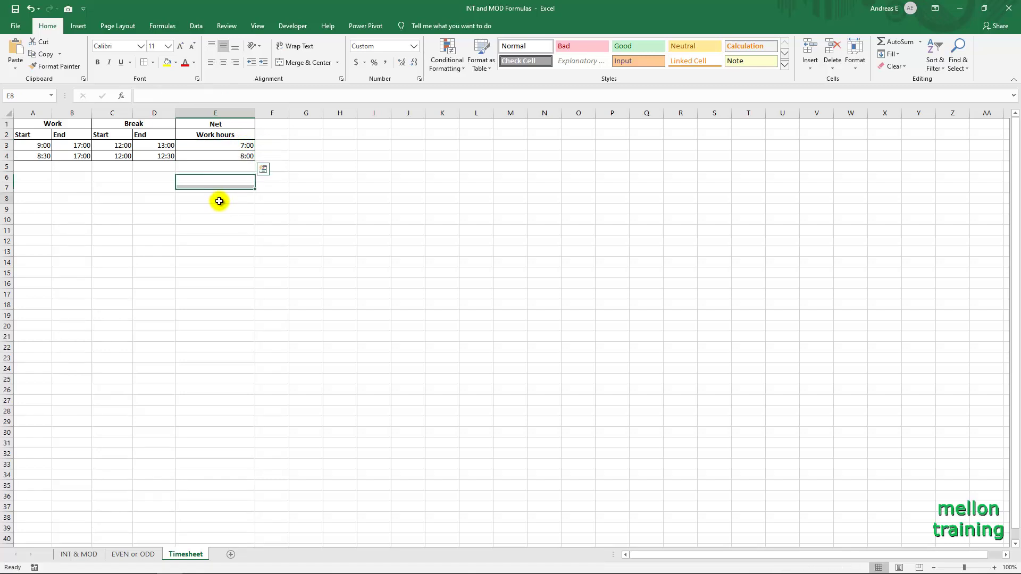